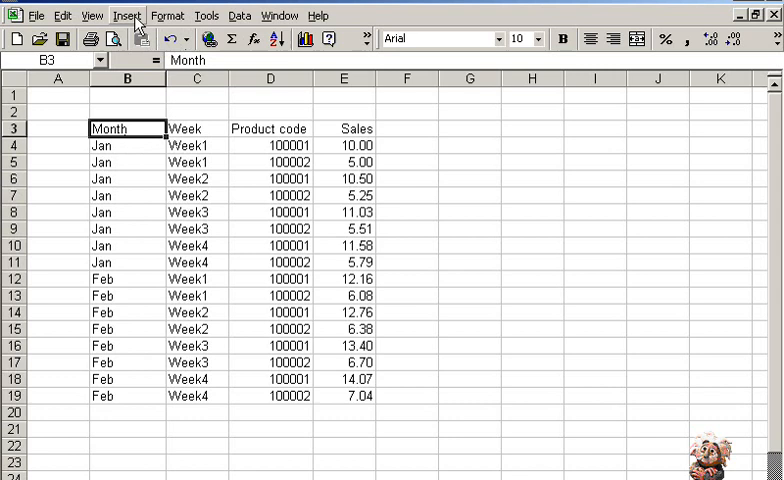
- Show the Datarange name, which refers to an OFFSET/COUNTA formula on column B
left_click(128, 16)
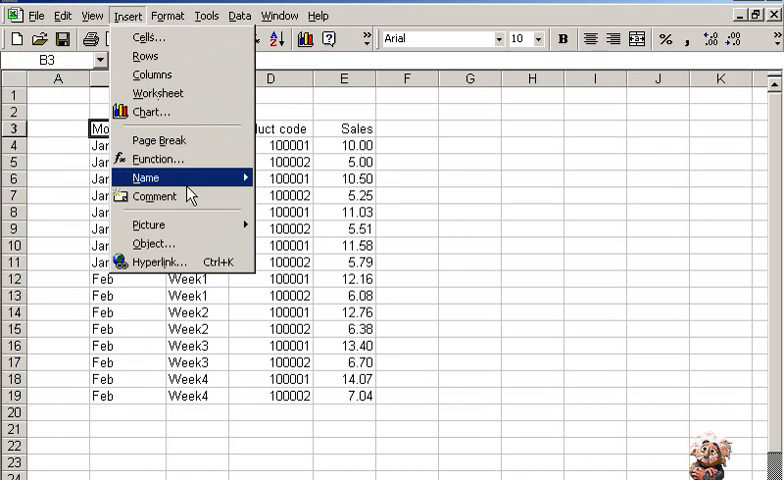
mouse_move(146, 177)
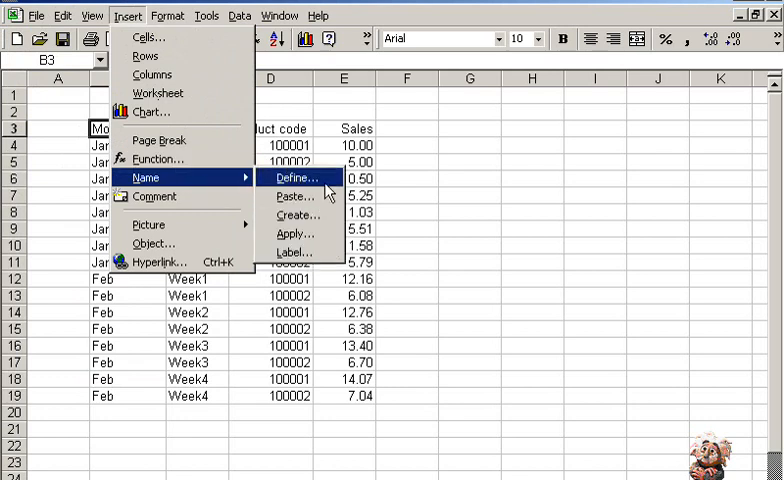
left_click(296, 178)
left_click(440, 198)
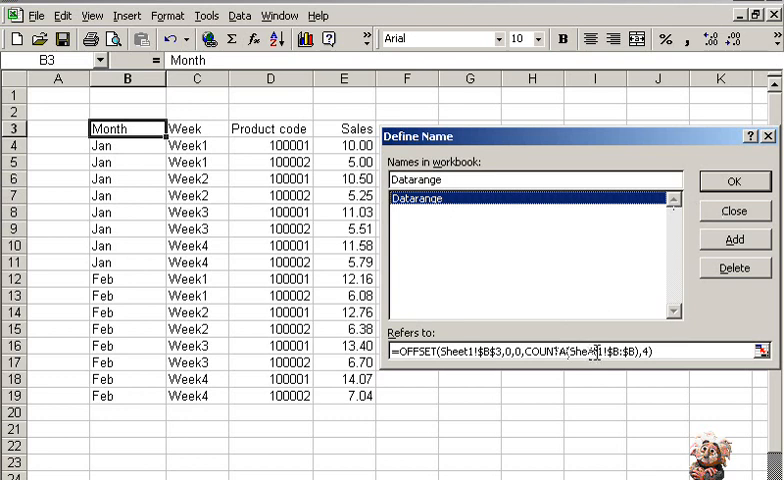
left_click(596, 352)
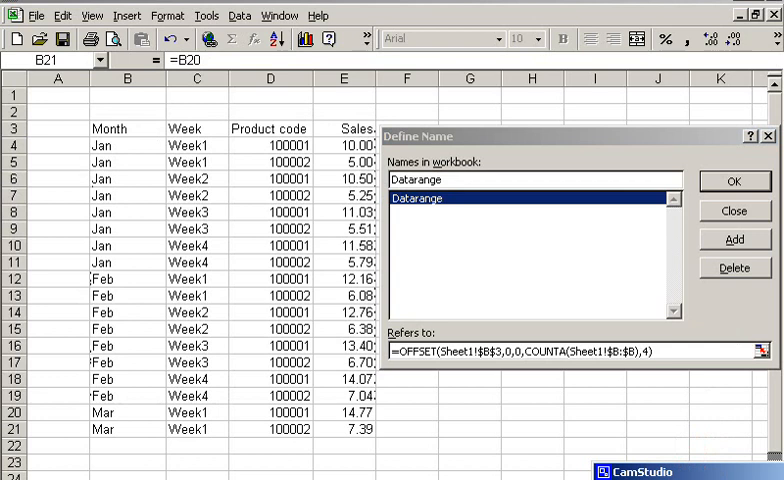
- Confirm Datarange now spans B3:E21, including the new March Week1 rows
left_click(588, 351)
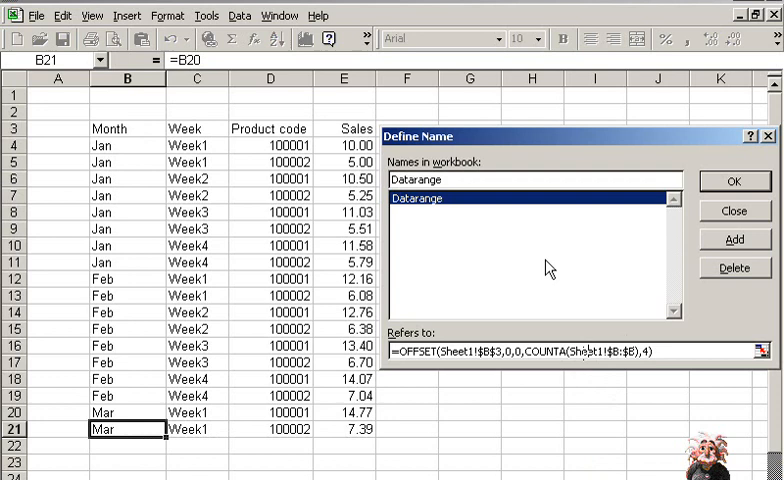
left_click(537, 351)
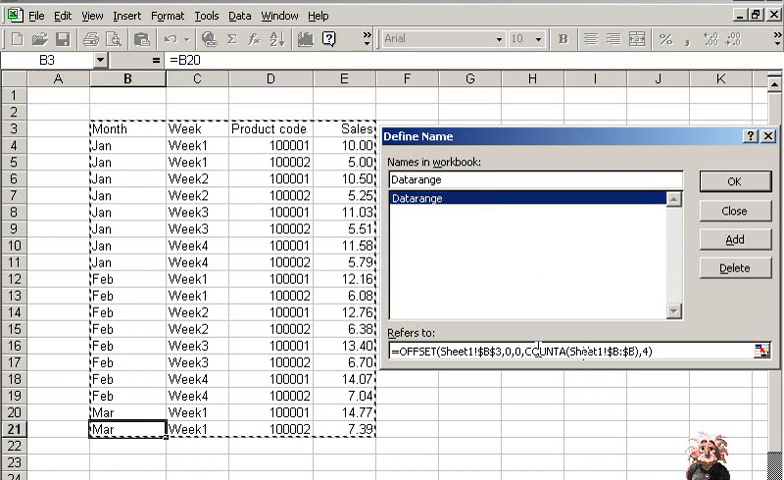